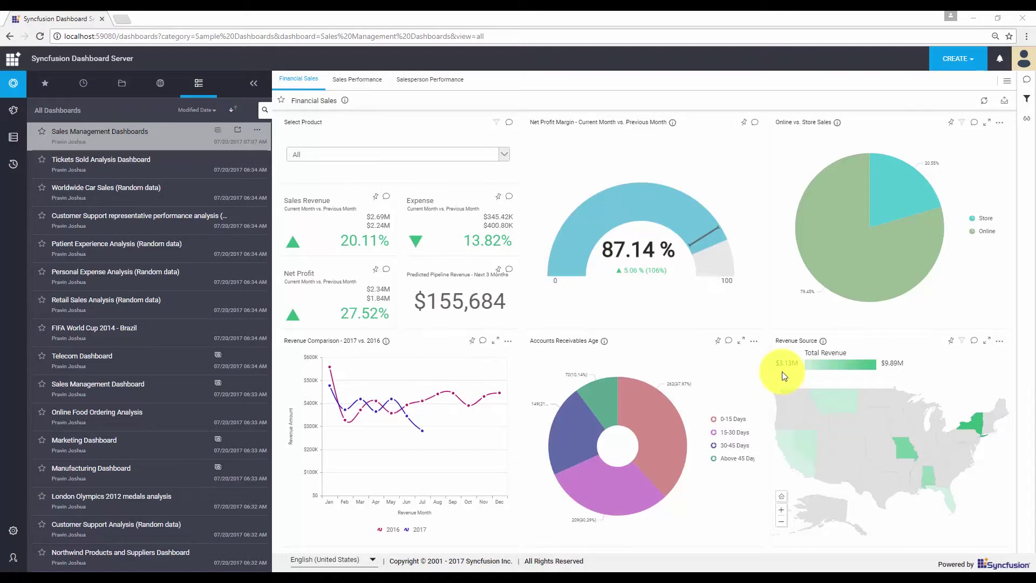
Start a new schedule for Sales Management Dashboards limited to the Financial Sales tab
mouse_move(842, 447)
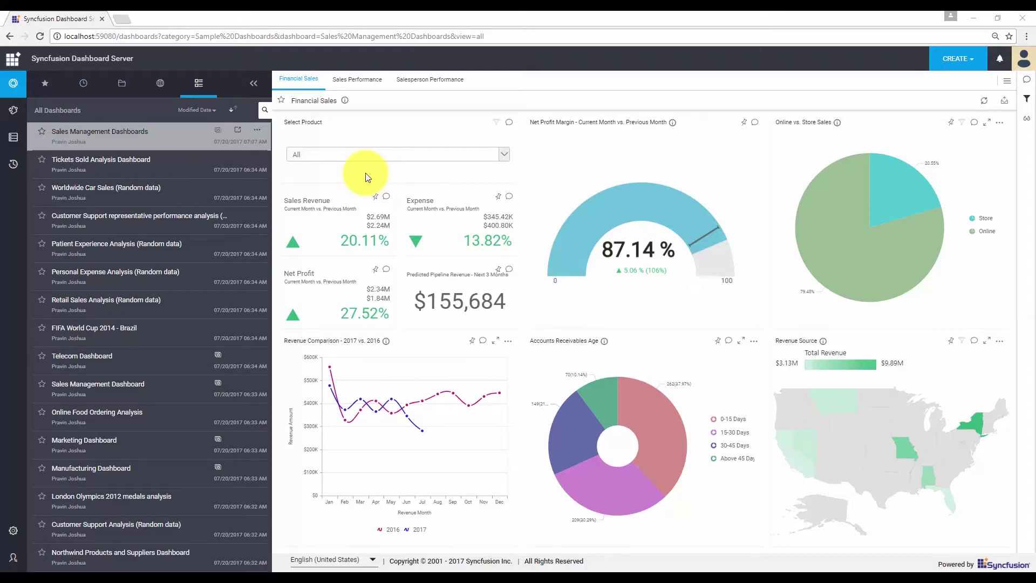
click(258, 131)
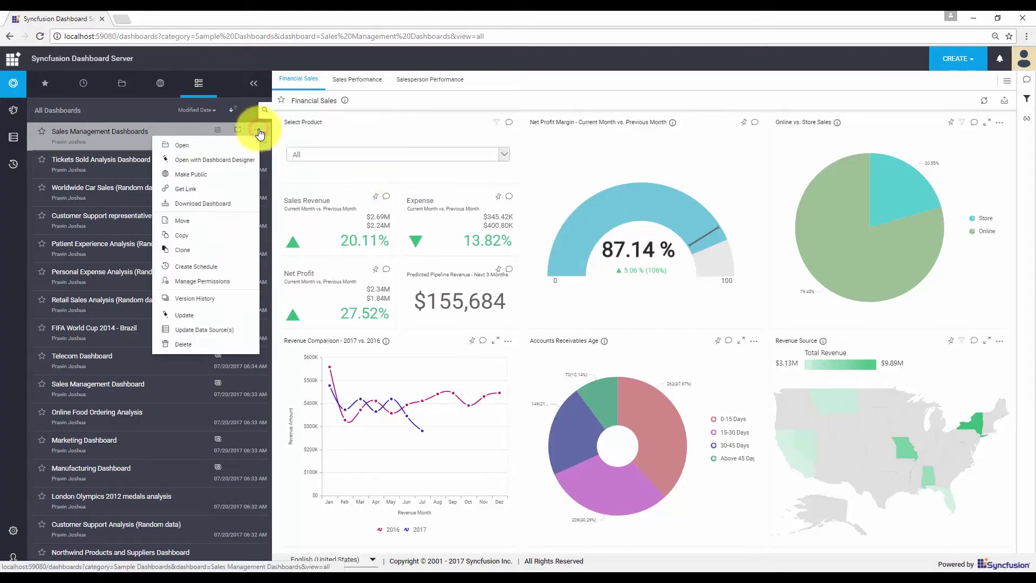
click(218, 266)
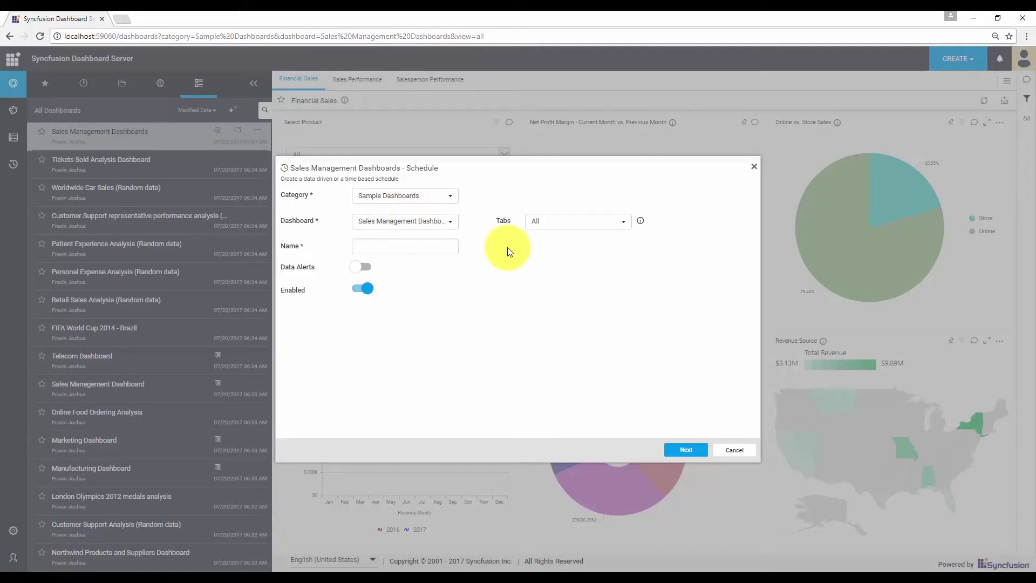
click(610, 229)
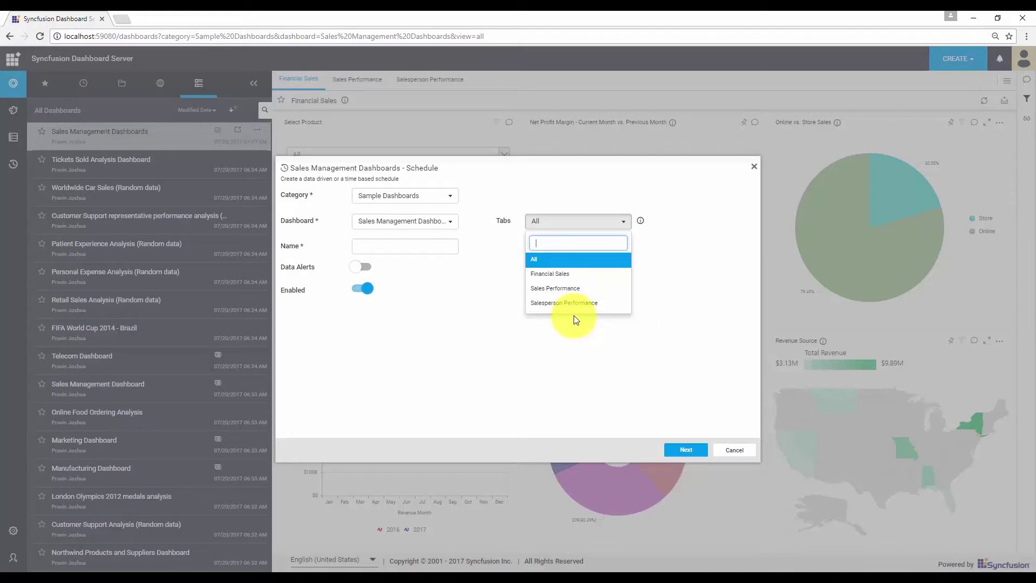
click(567, 275)
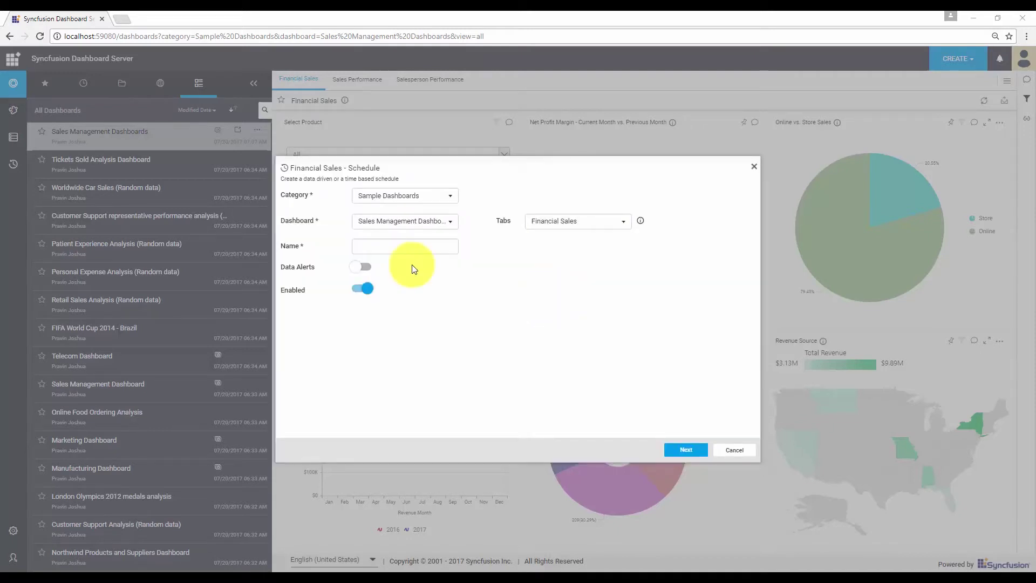
Name the schedule 'Sales Revenue Alert', enable Data Alerts, and continue to alert conditions
click(398, 247)
text(Sales Revenue Alert)
click(365, 267)
click(674, 450)
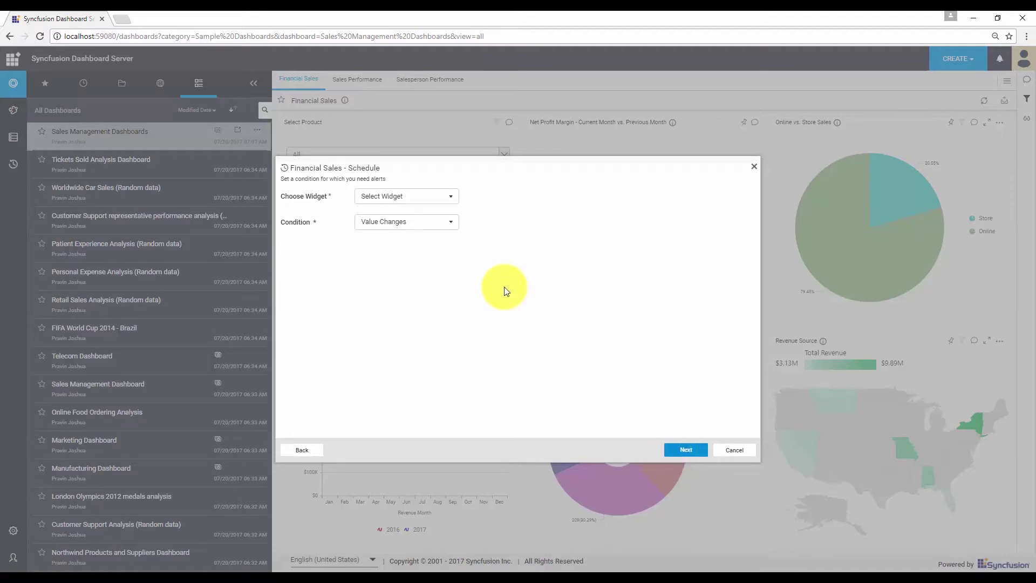
Watch the Sales Revenue widget, keeping Value Changes as the trigger condition
click(451, 197)
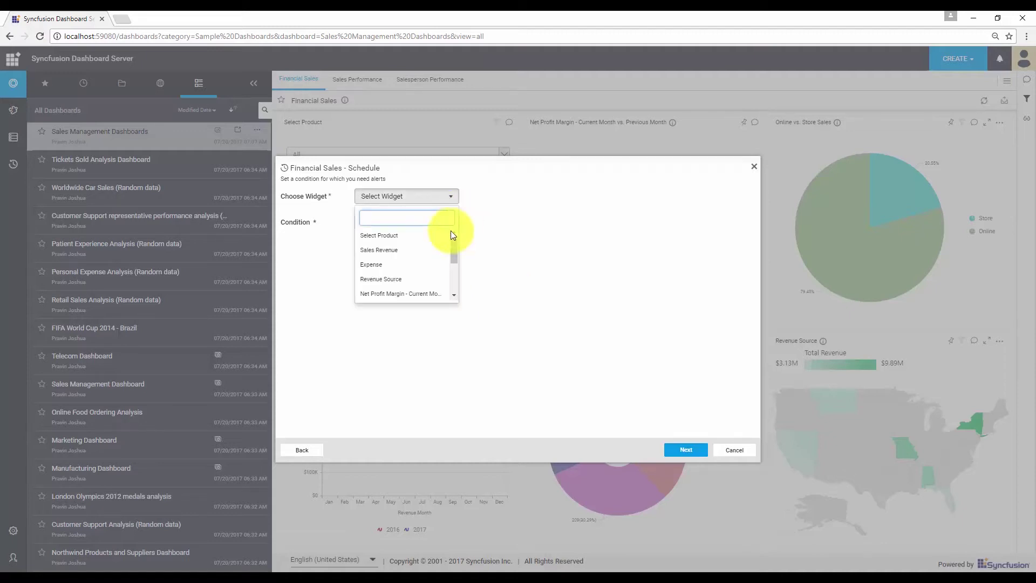
click(413, 252)
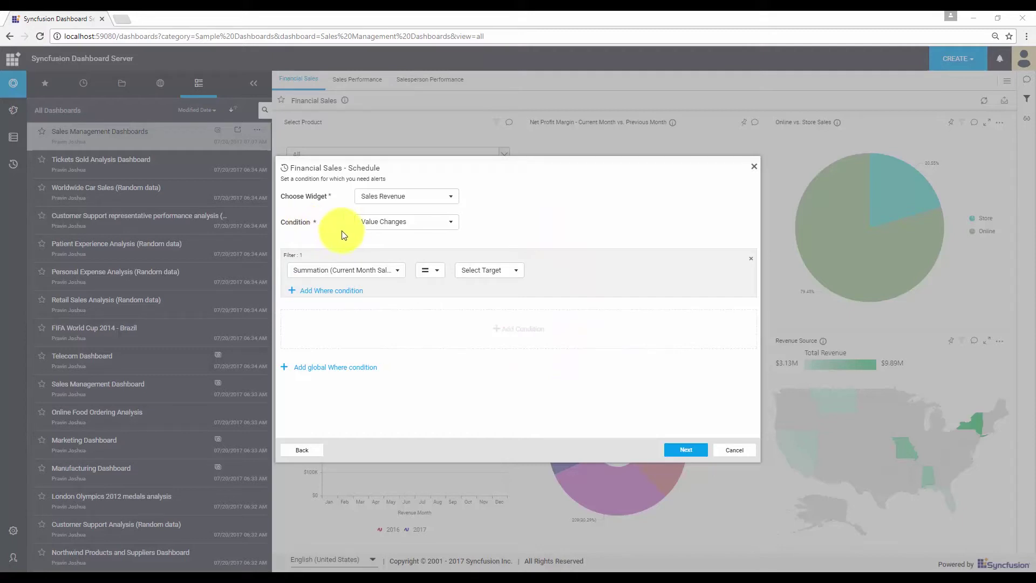
click(453, 229)
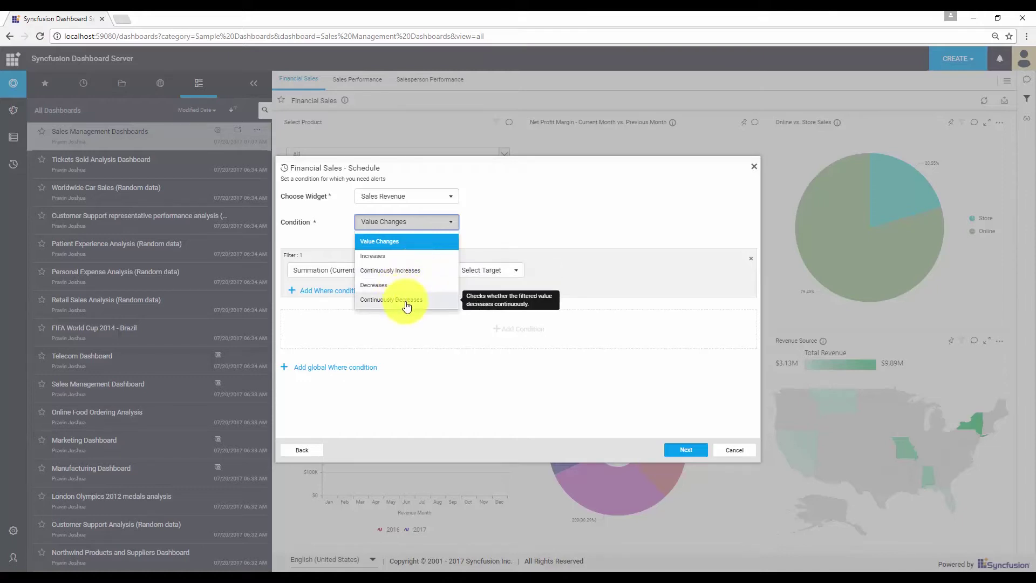
click(462, 228)
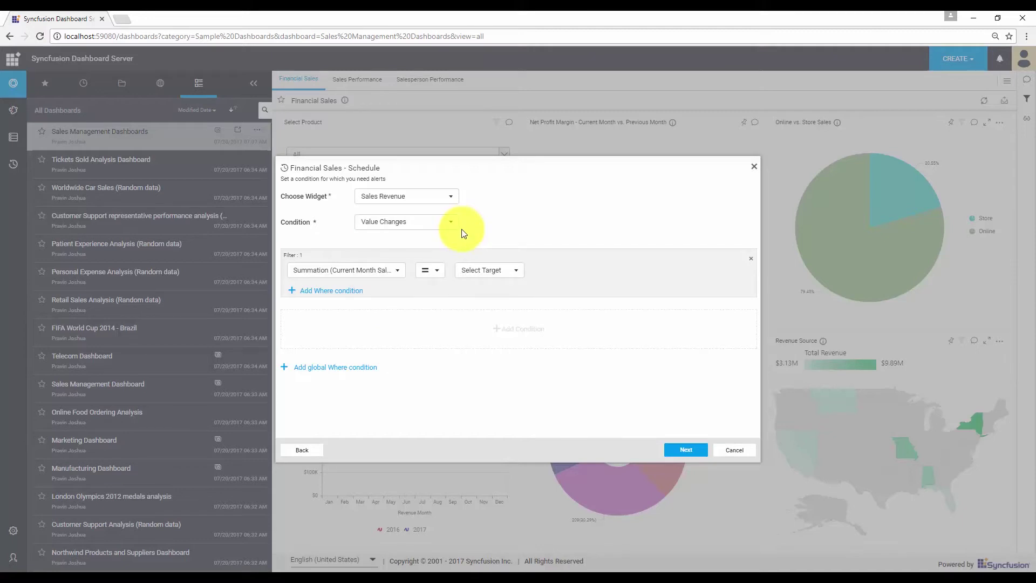
click(457, 231)
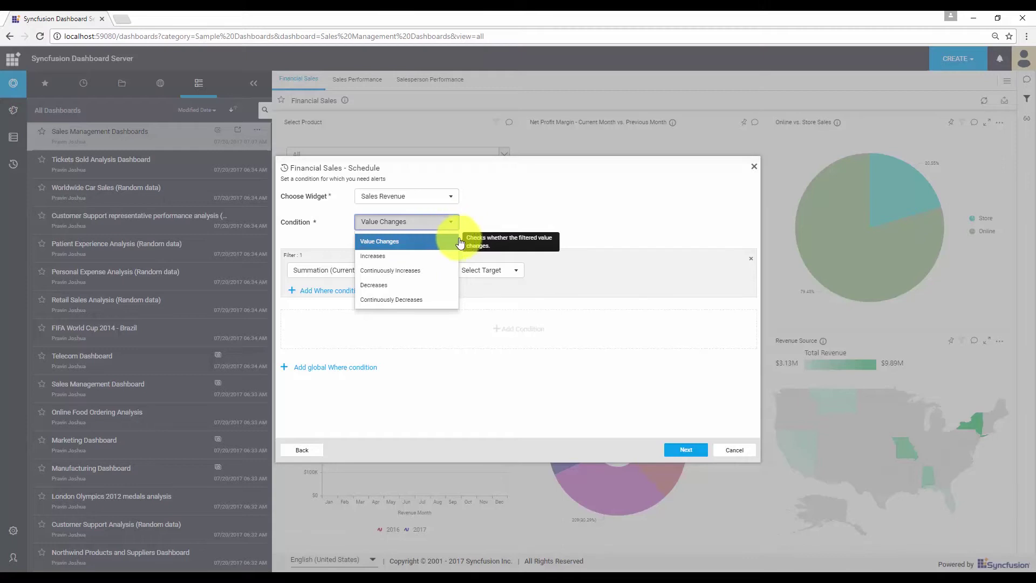
click(500, 210)
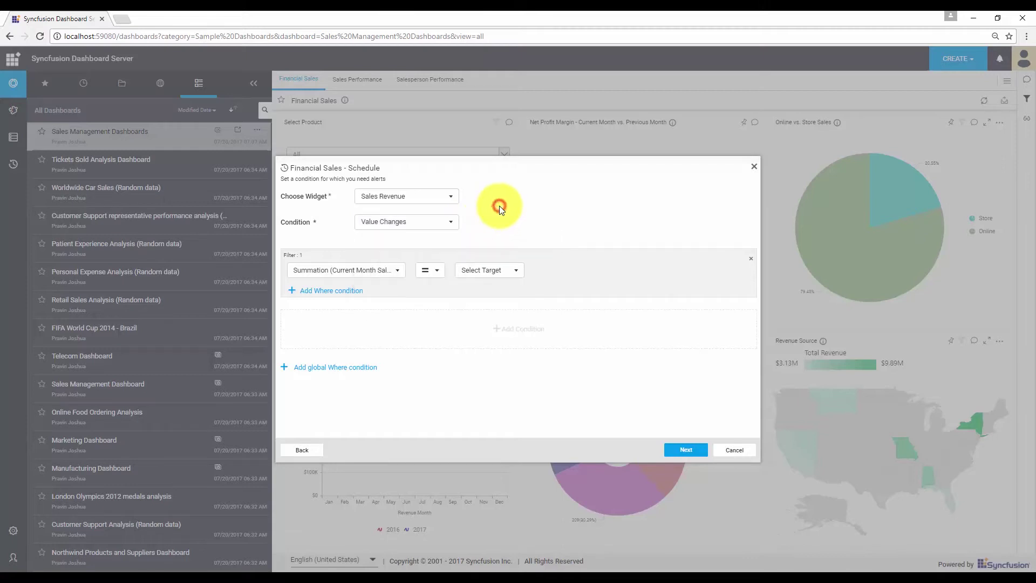
Set the filter to Summation (Current Month Sales Revenue) greater than custom value 2000000
click(404, 273)
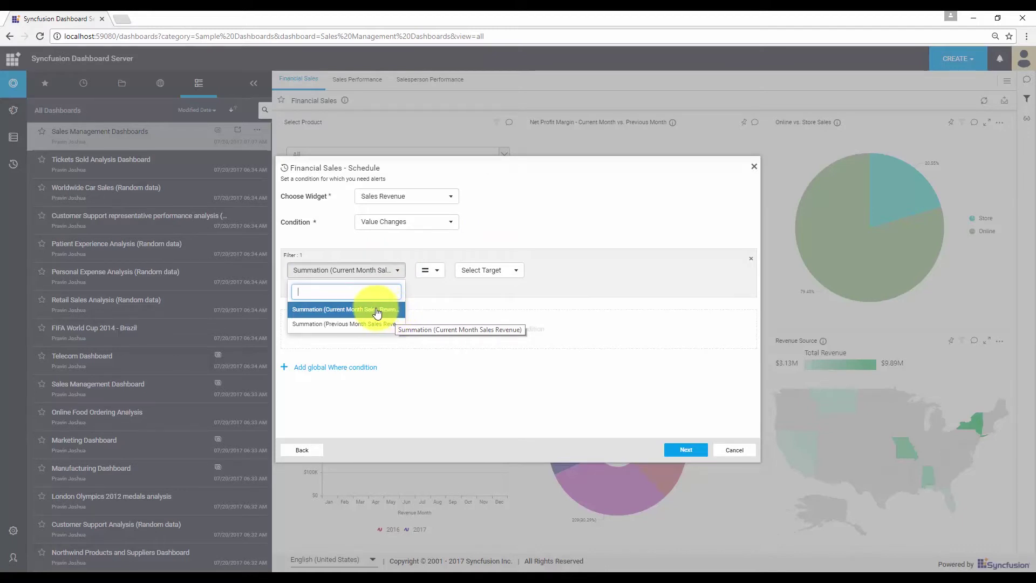
click(376, 311)
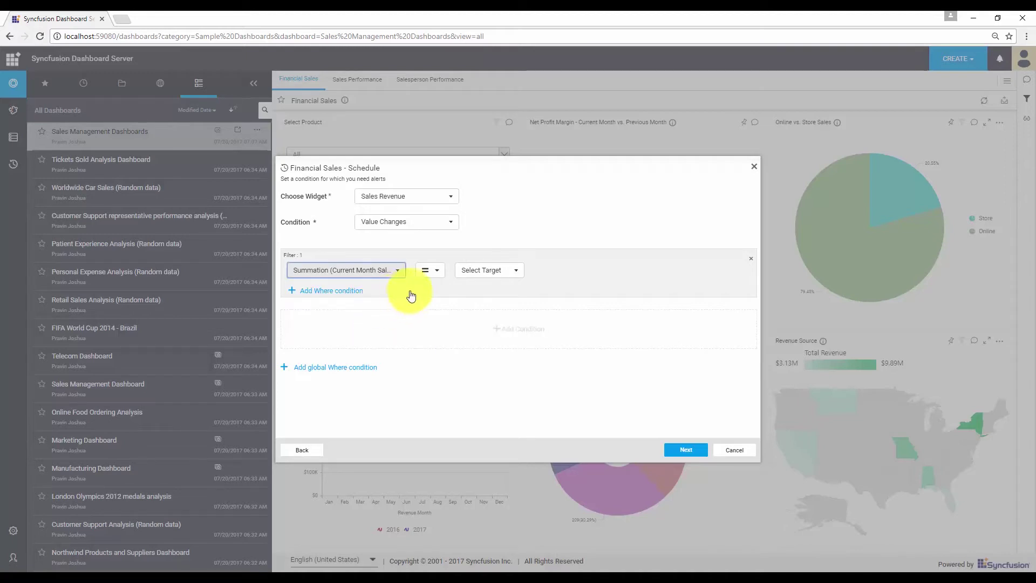
click(435, 273)
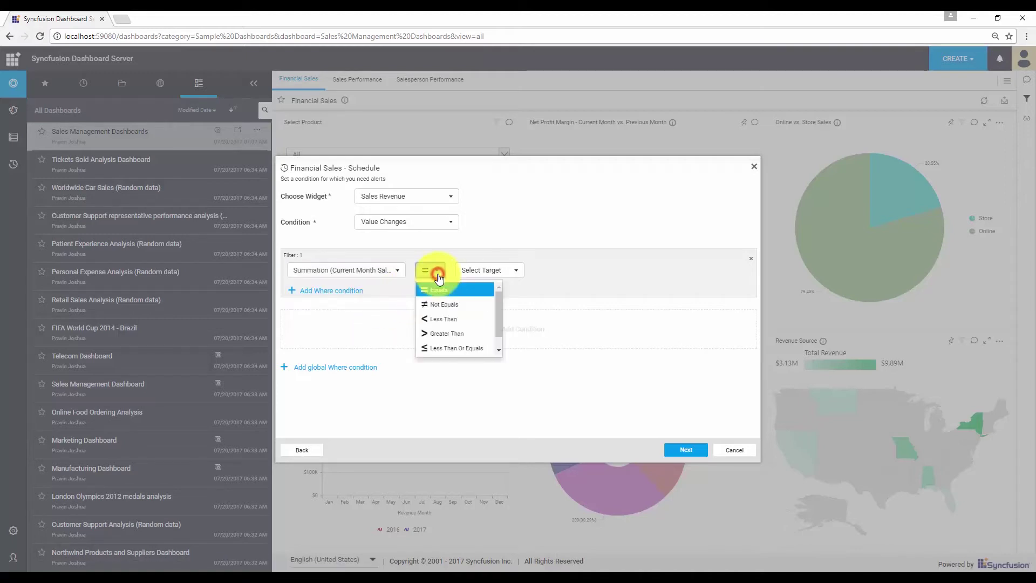
click(449, 334)
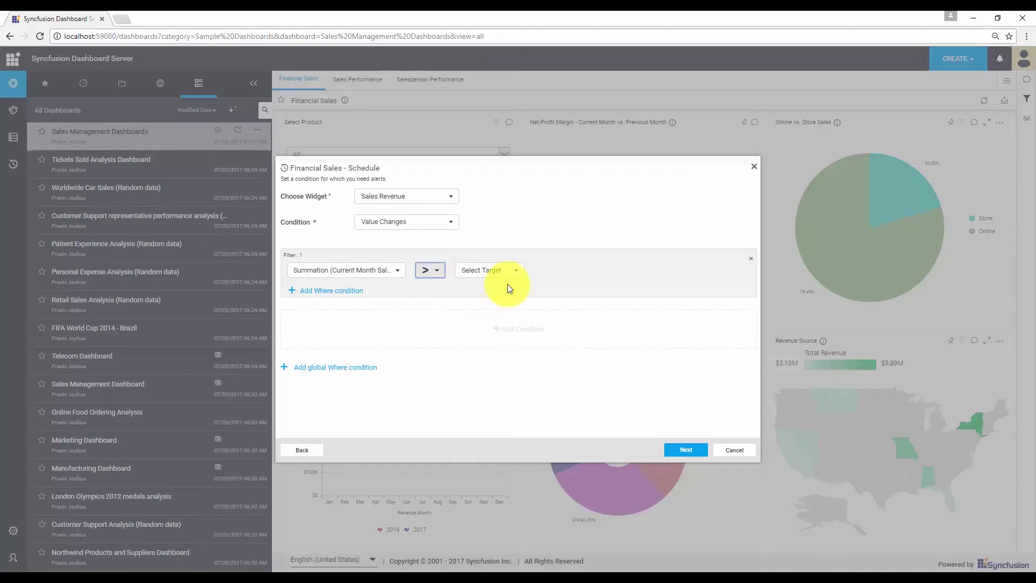
click(521, 273)
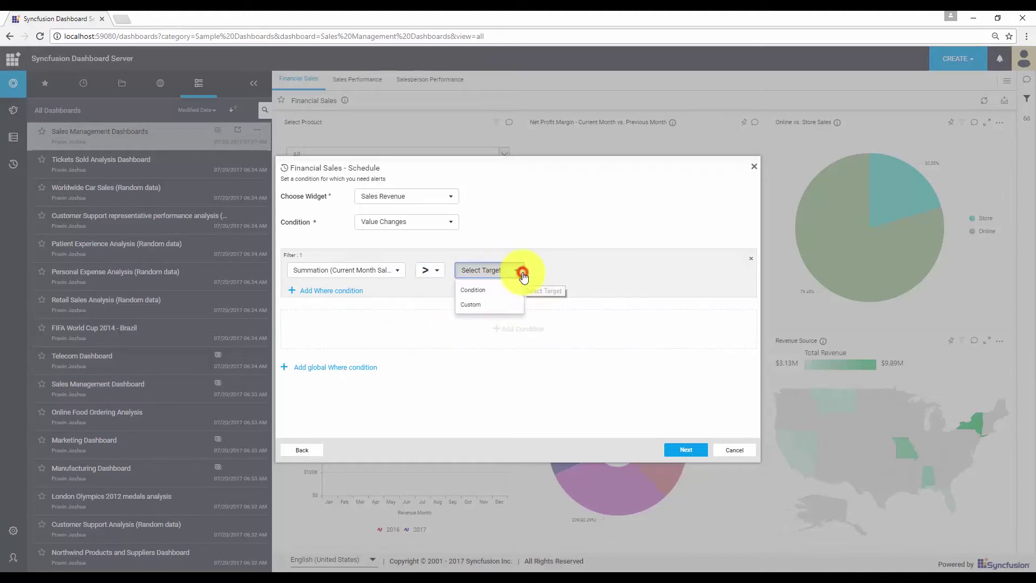
click(497, 306)
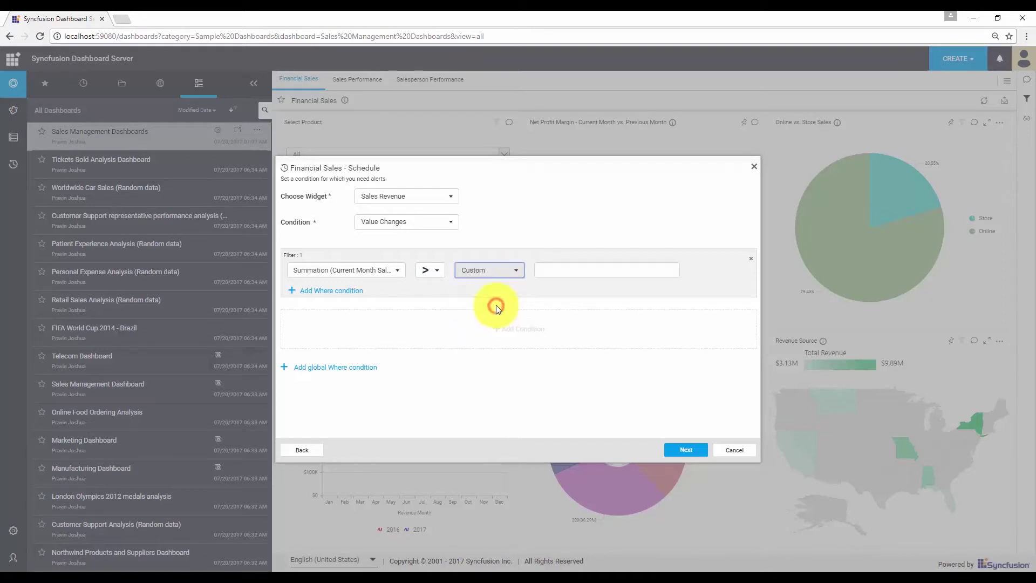
click(546, 271)
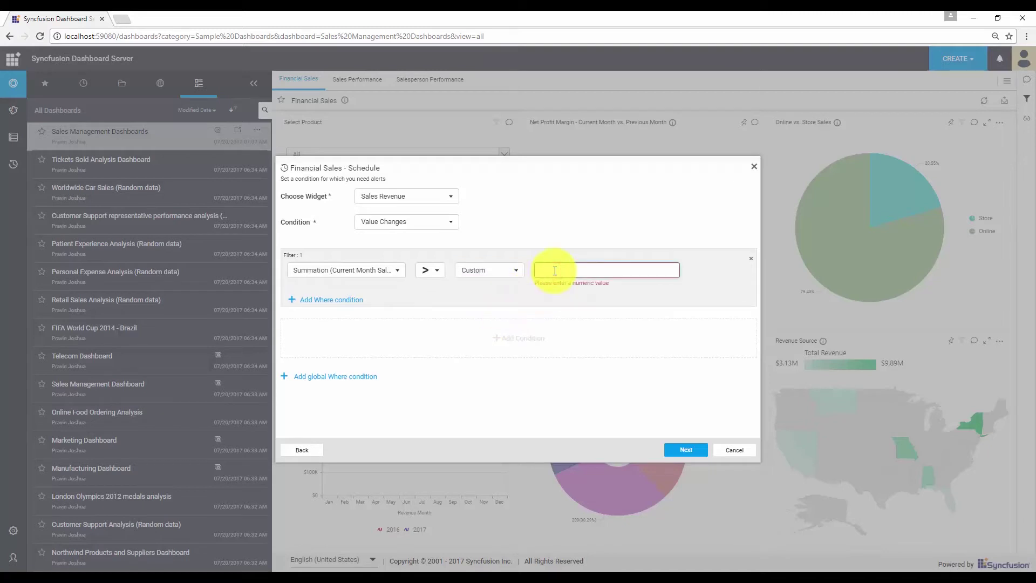
text(2000000)
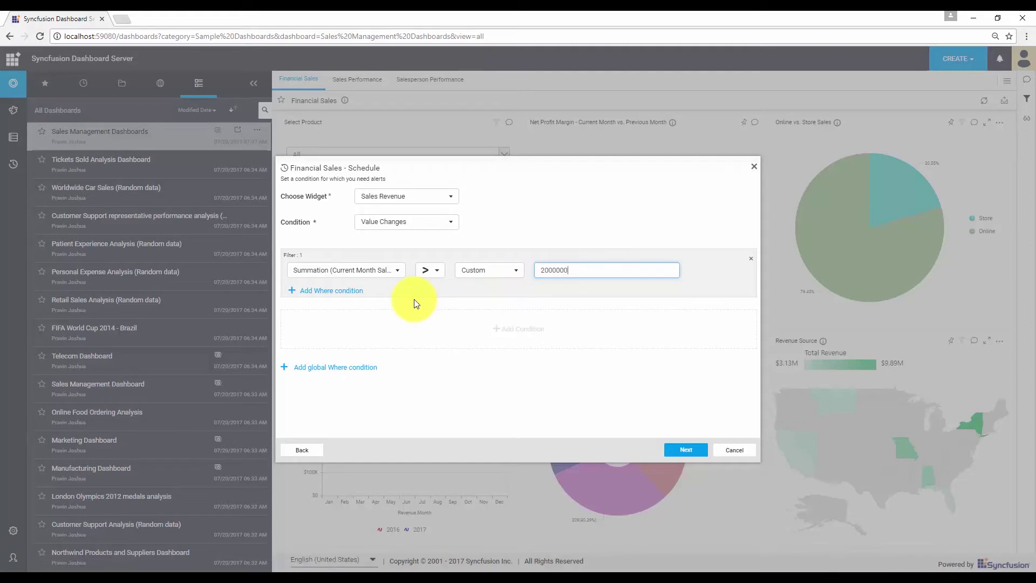
Add a where condition: Country Include Actual value India, then add a blank AND row
click(351, 294)
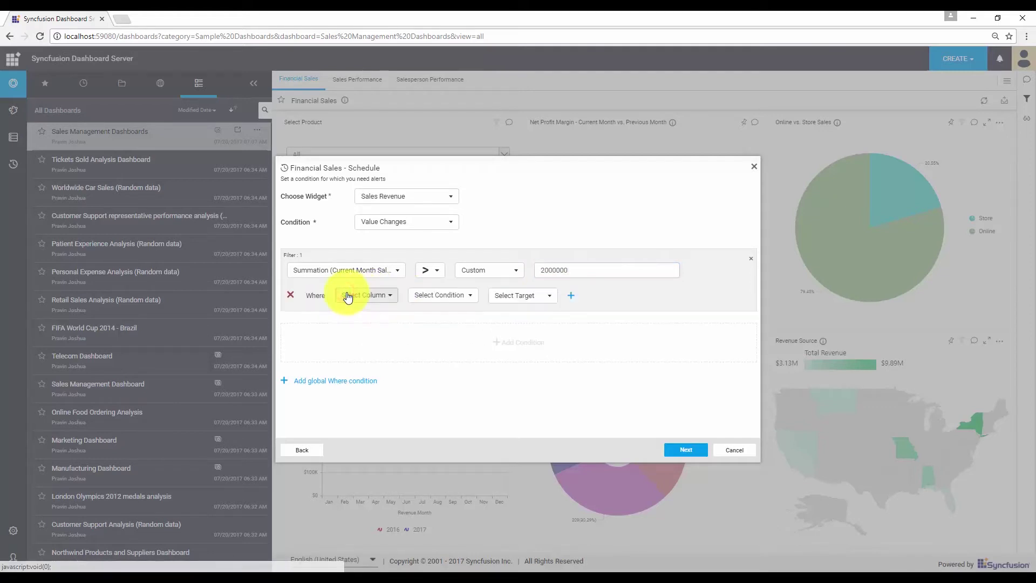
click(393, 299)
text(cou)
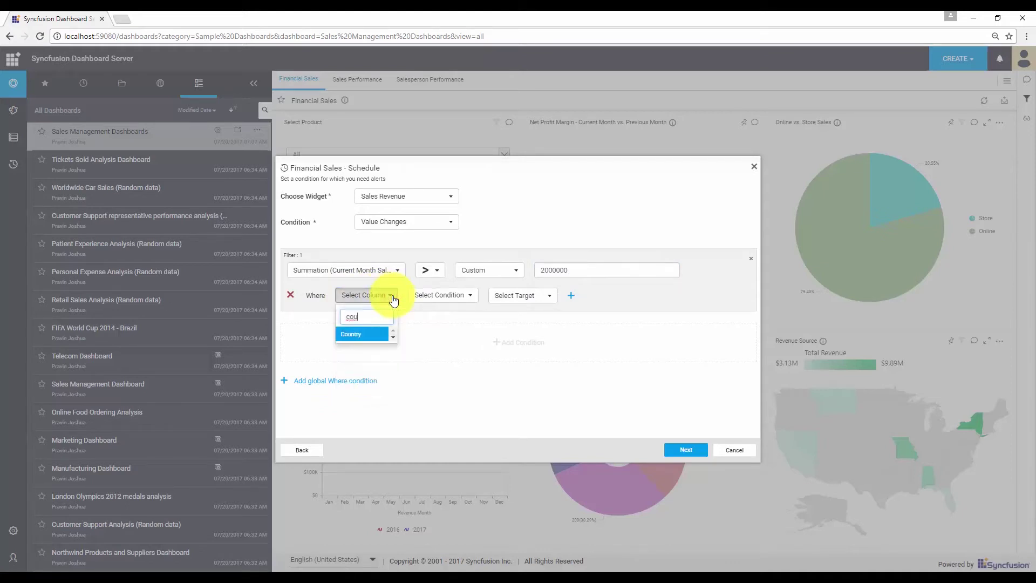
click(370, 335)
click(440, 295)
click(453, 374)
click(522, 295)
click(545, 319)
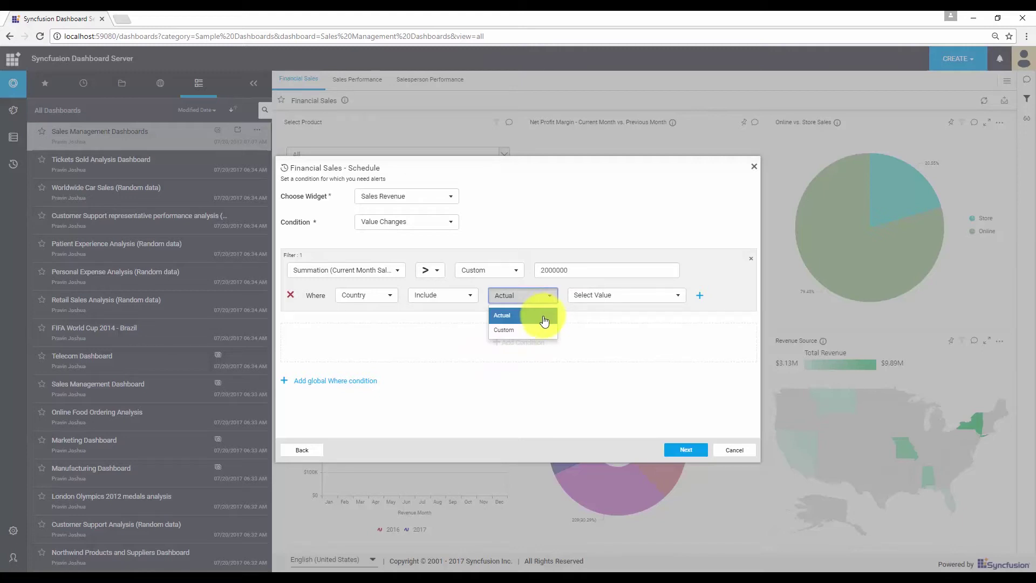
click(533, 318)
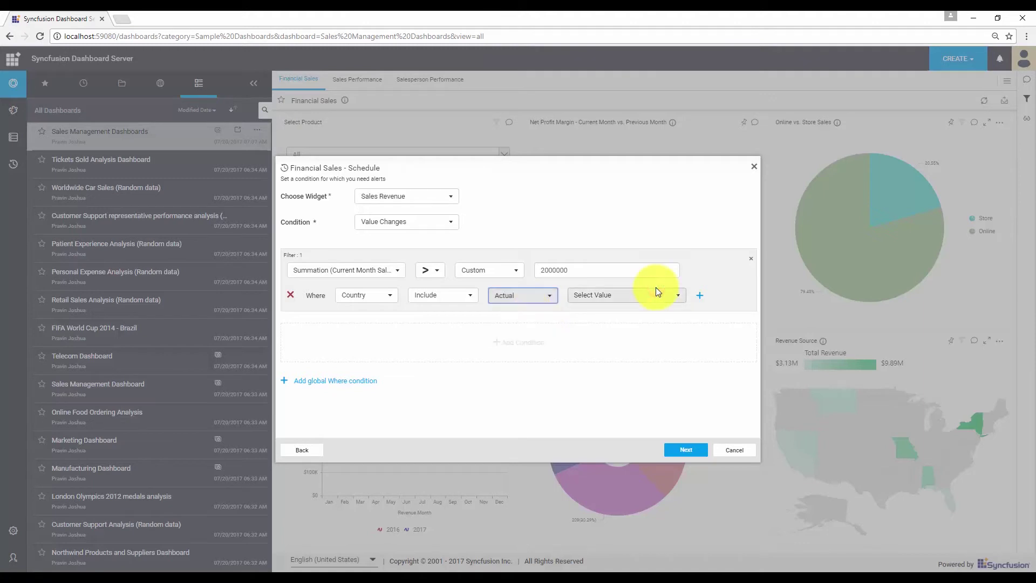
click(663, 298)
click(594, 335)
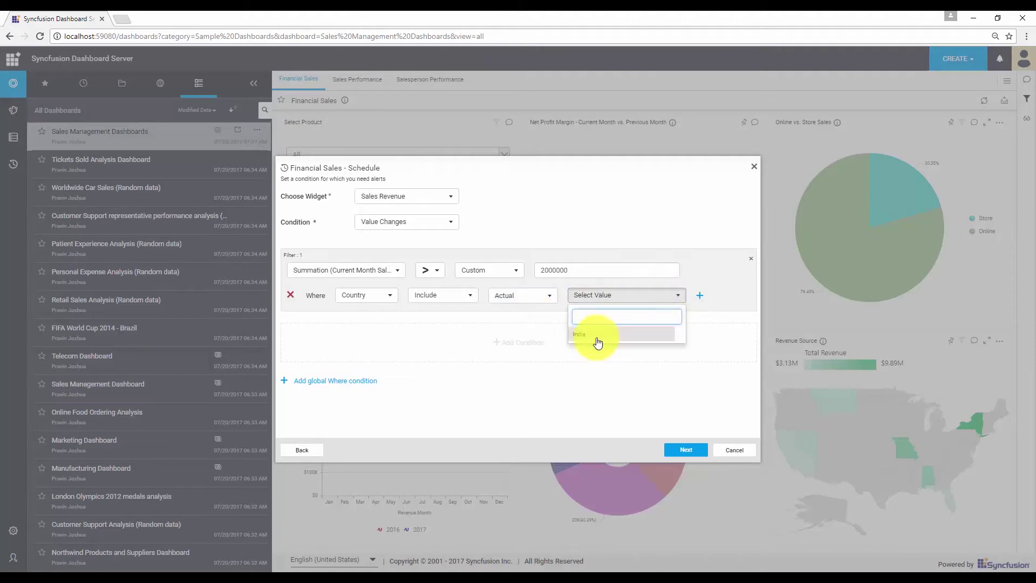
click(701, 295)
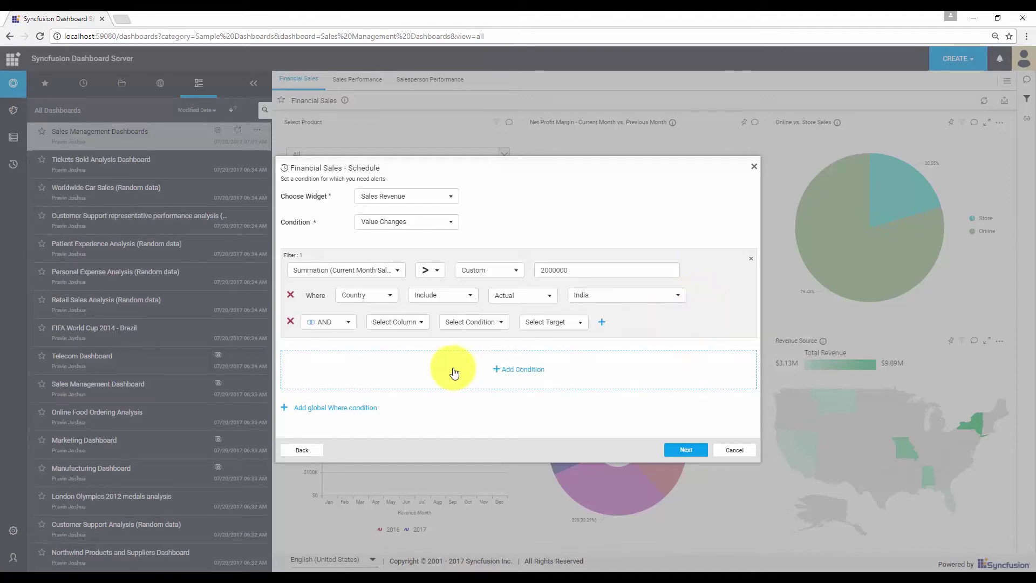
Set the second AND condition to SalesType Include Actual value Online
click(397, 322)
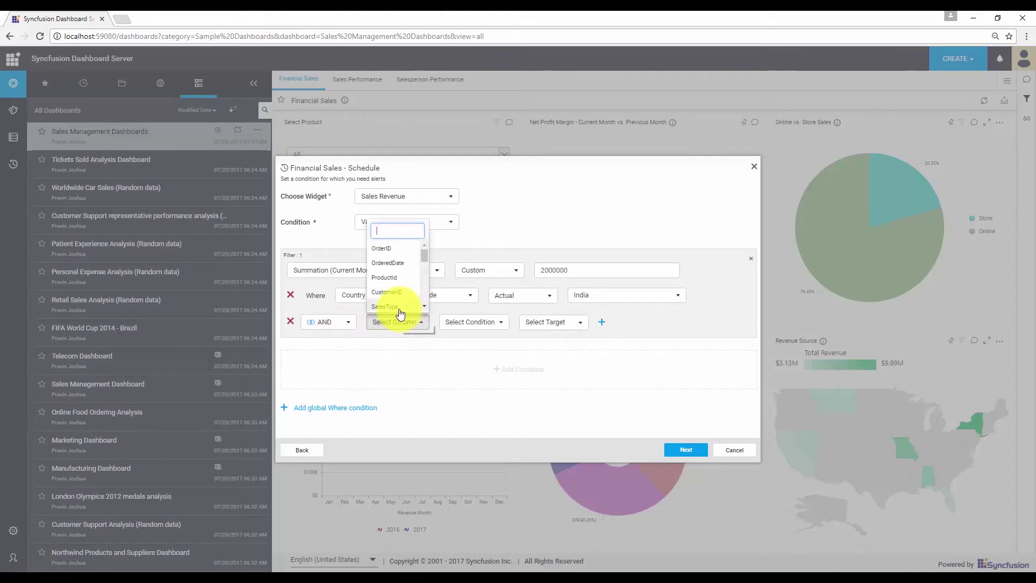
click(396, 307)
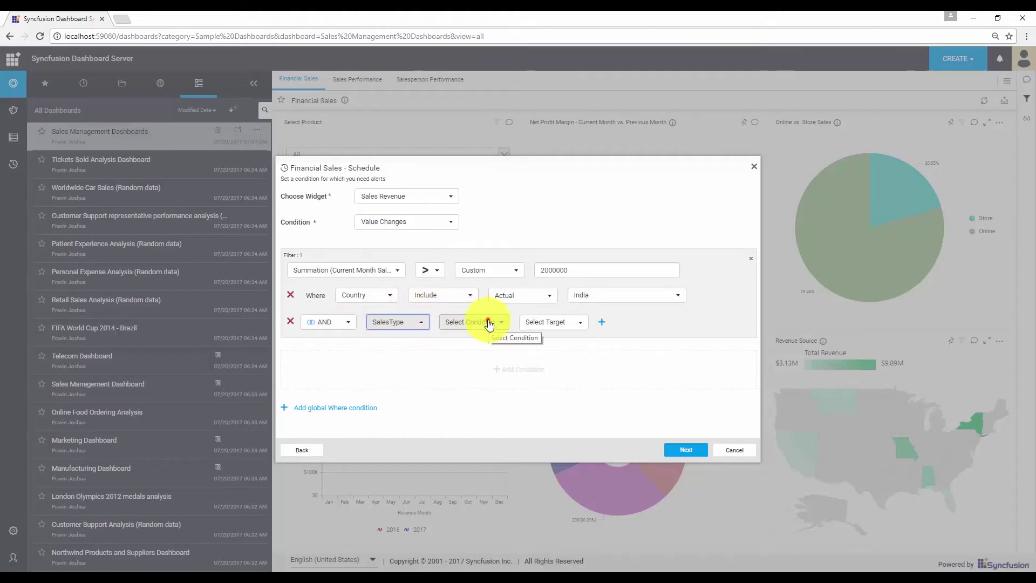
click(489, 322)
click(474, 403)
click(575, 324)
click(576, 341)
click(631, 321)
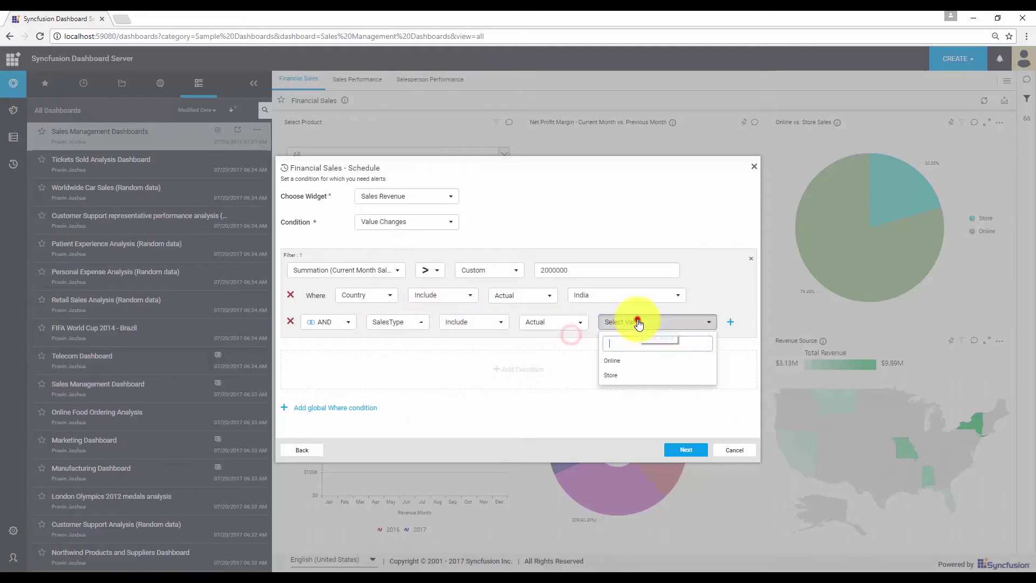
click(635, 363)
click(702, 253)
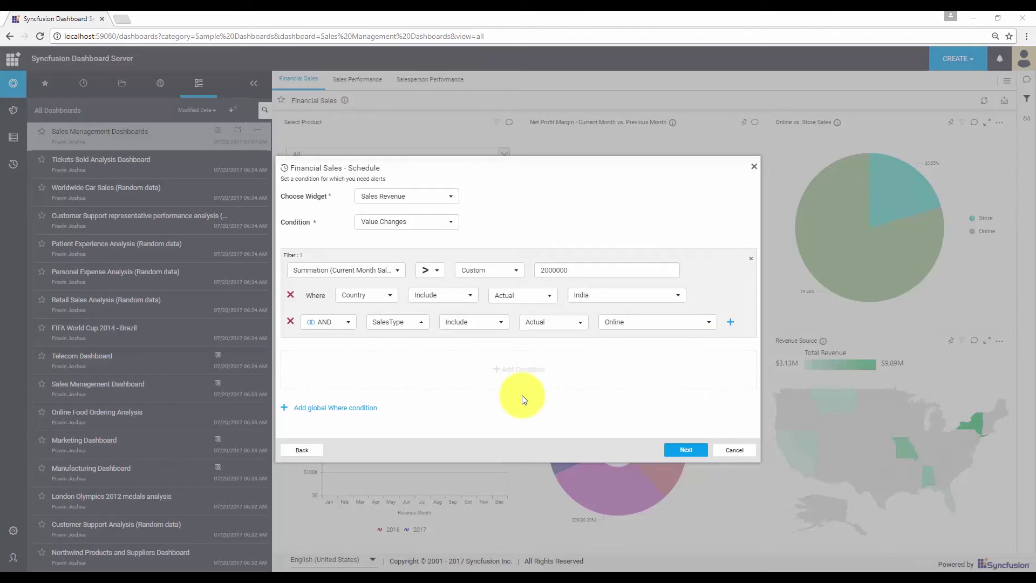
Add then delete a Filter 2 block, keeping only Filter 1, and go to the alert message
click(505, 372)
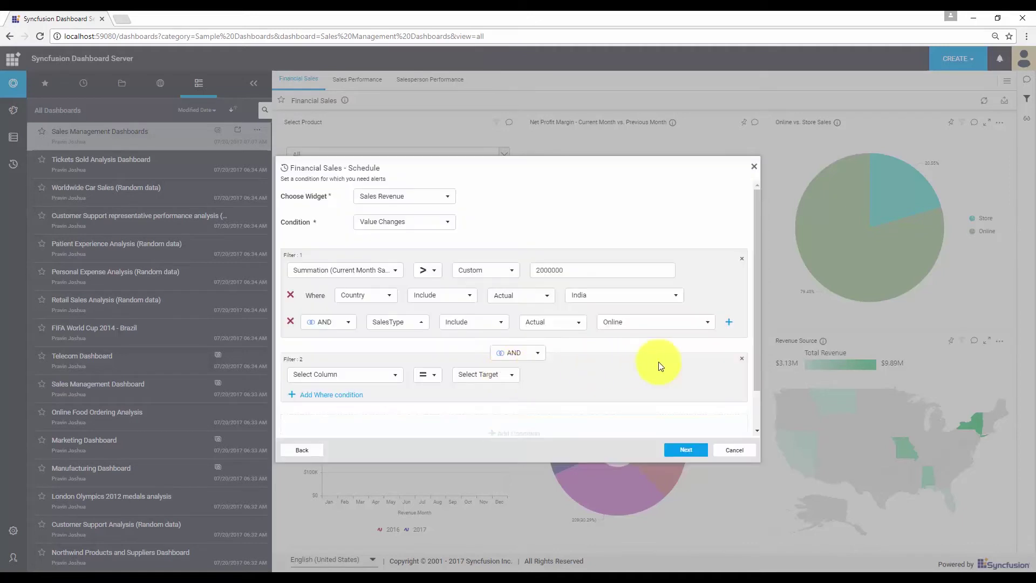
click(740, 358)
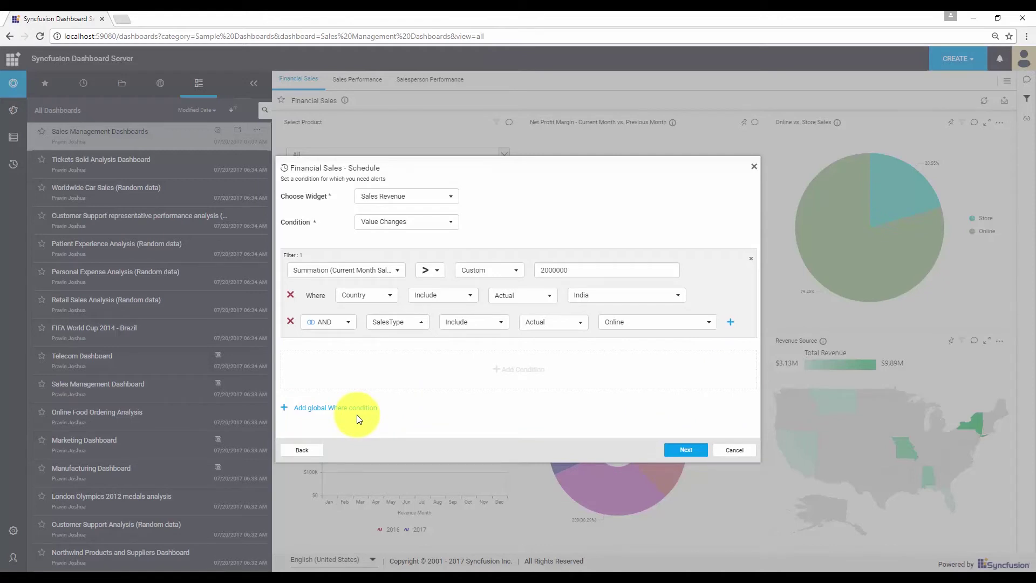
click(686, 449)
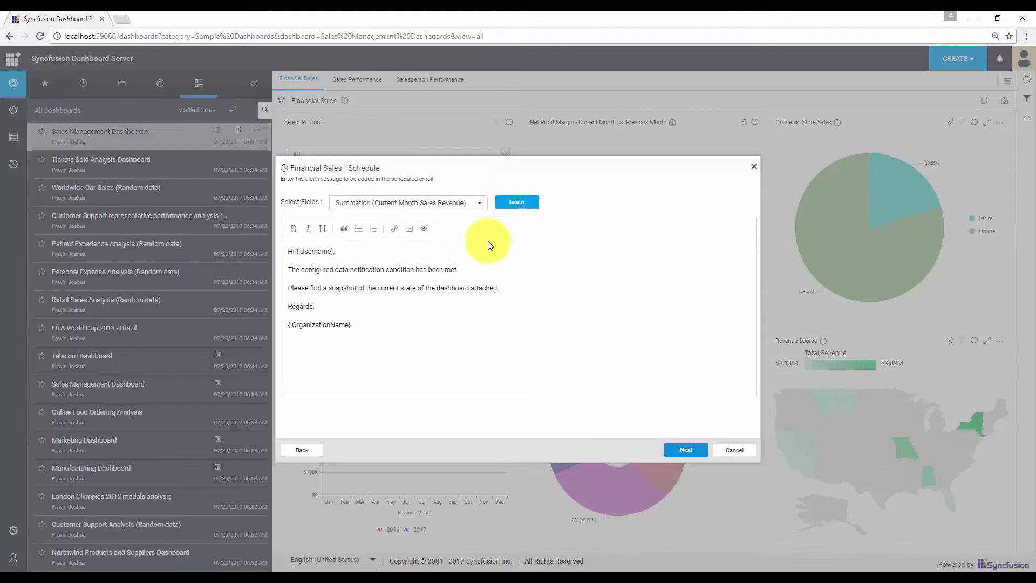
Add an email line 'The current Sales Revenue is' plus the Current Month Sales Revenue field
click(472, 273)
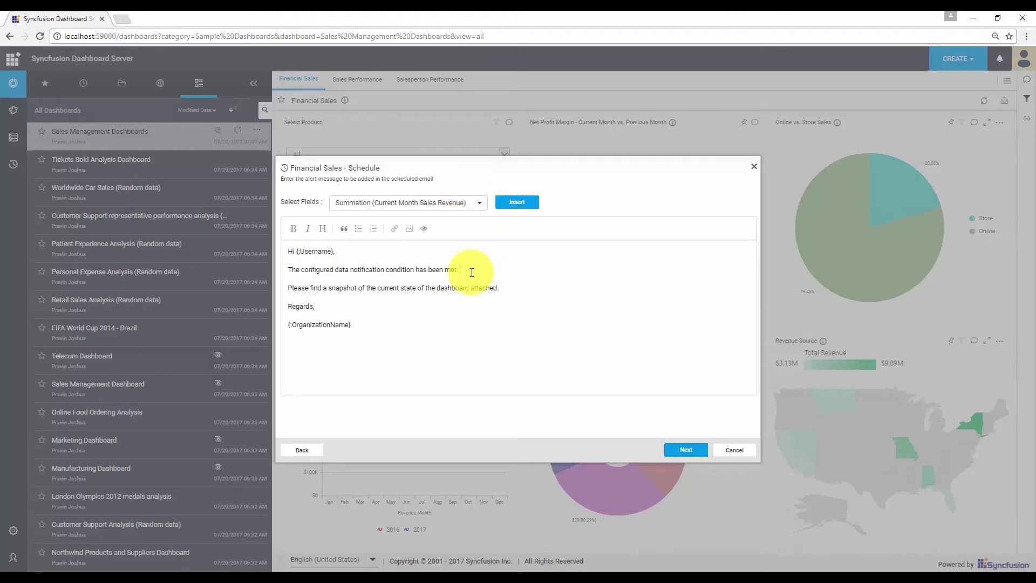
key(Return)
text(The current)
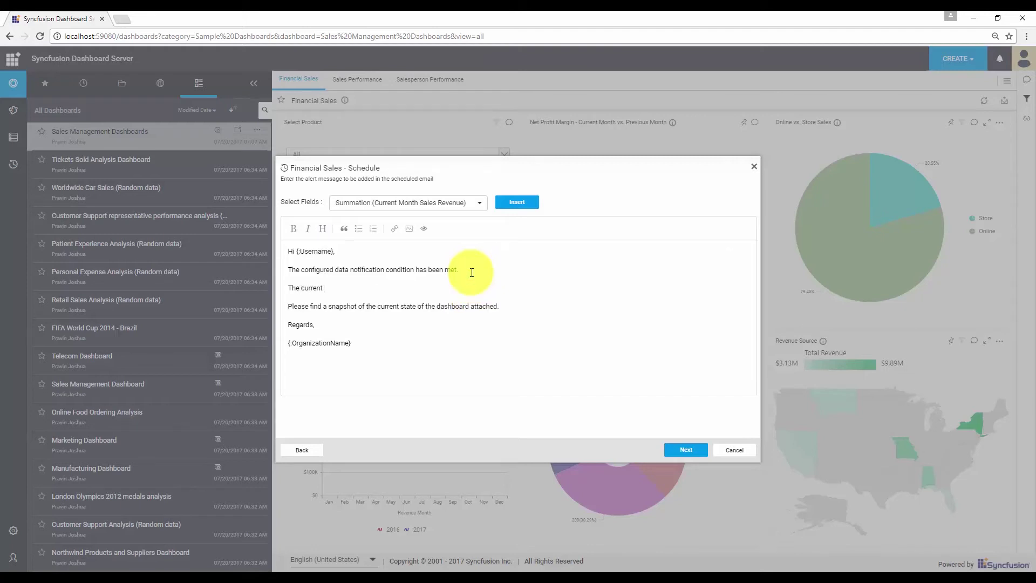
text( Sales Revenue is)
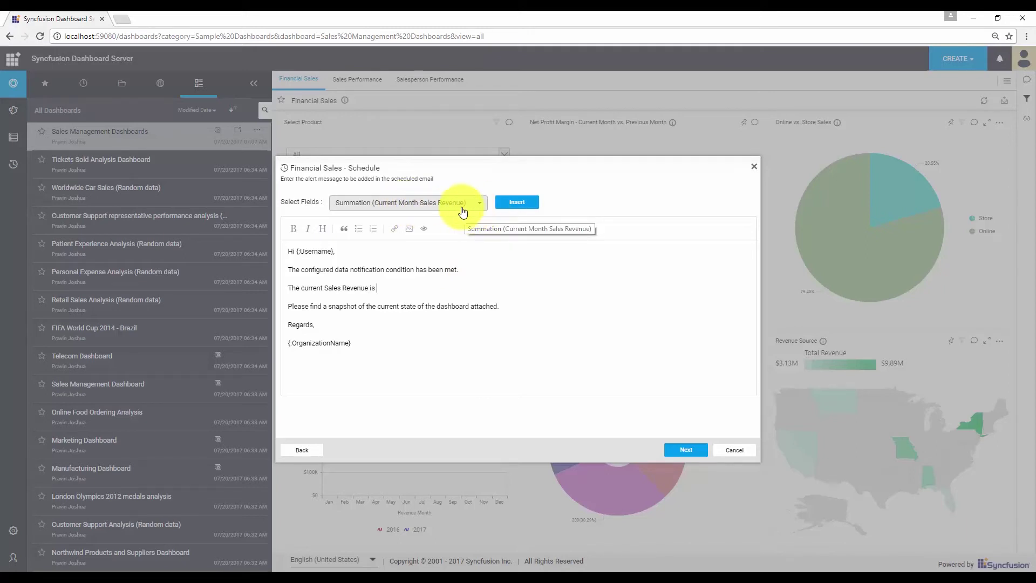
click(510, 209)
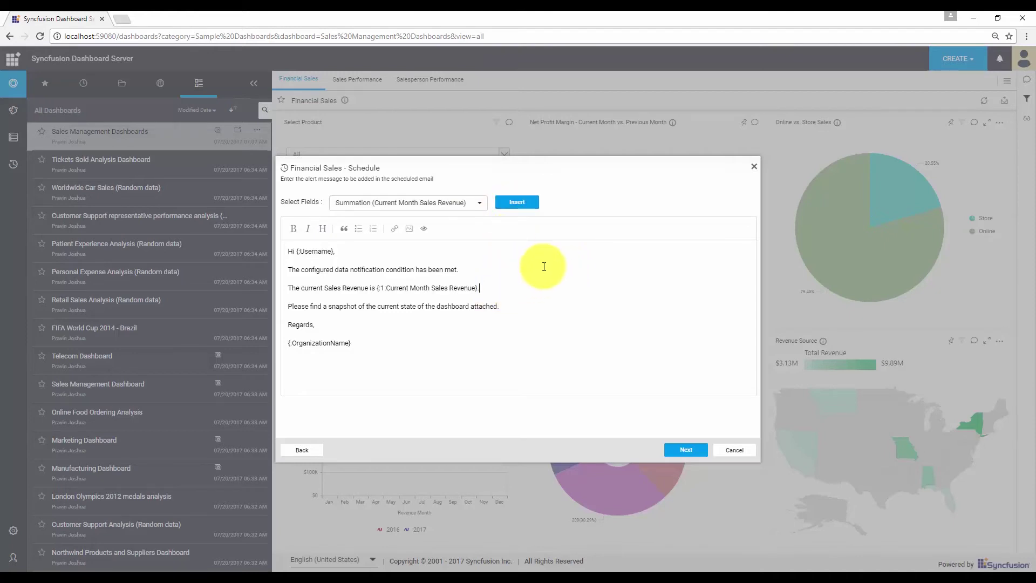
click(692, 454)
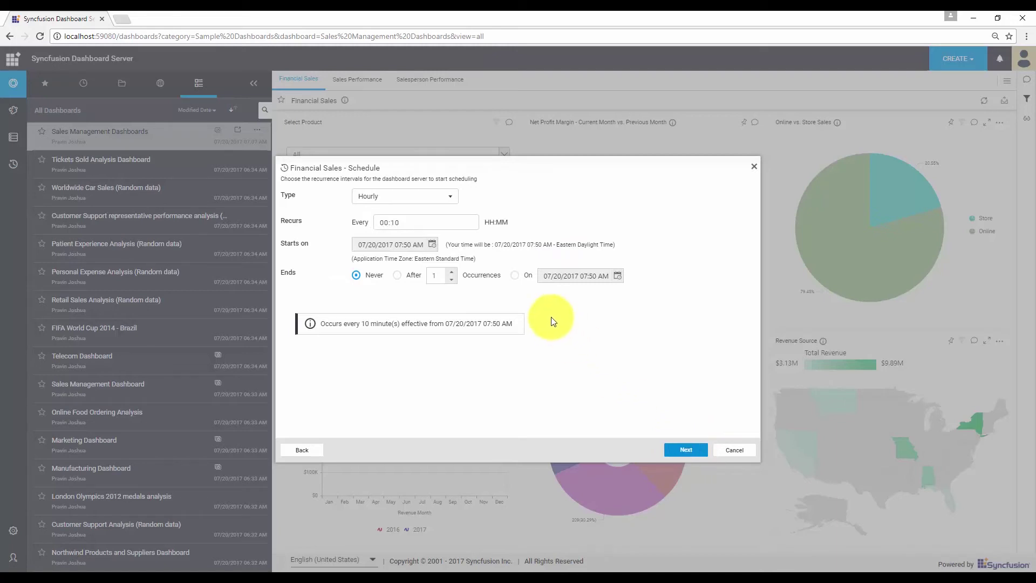
Keep the Hourly recurrence every 00:10 and continue to subscribers
click(439, 197)
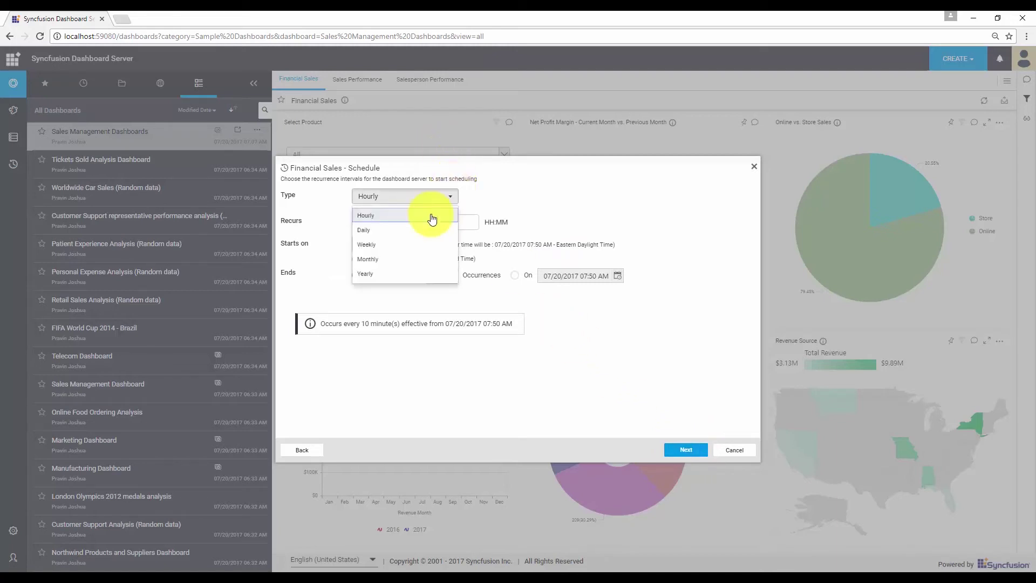
click(432, 218)
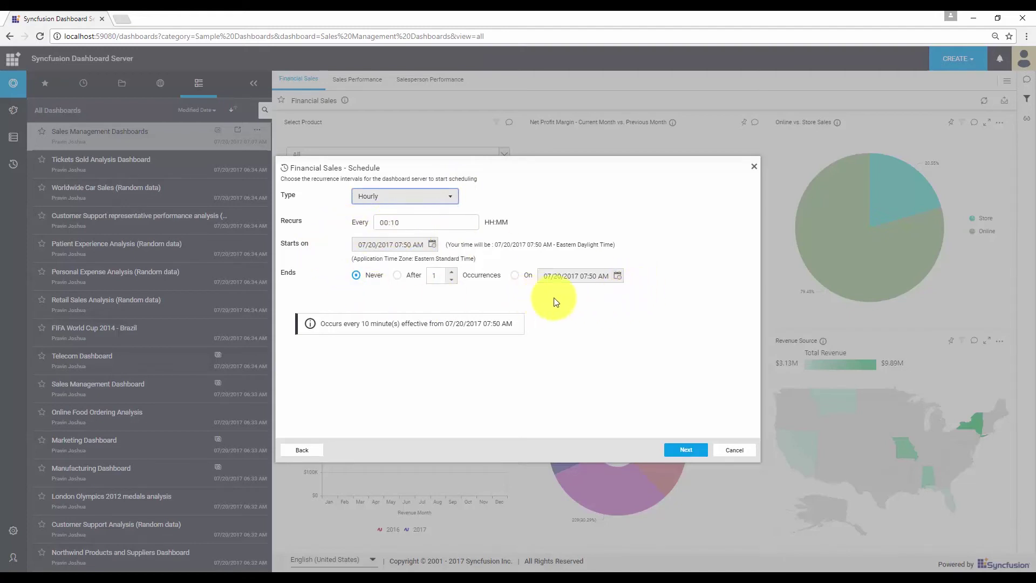
click(683, 450)
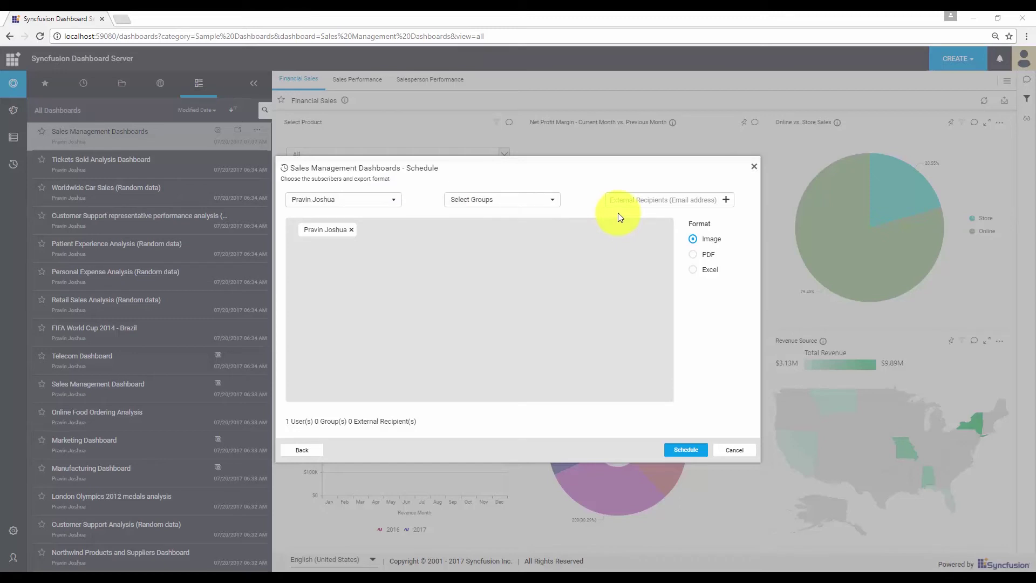
Add an external recipient's e-mail address and schedule the Sales Revenue alert
click(645, 205)
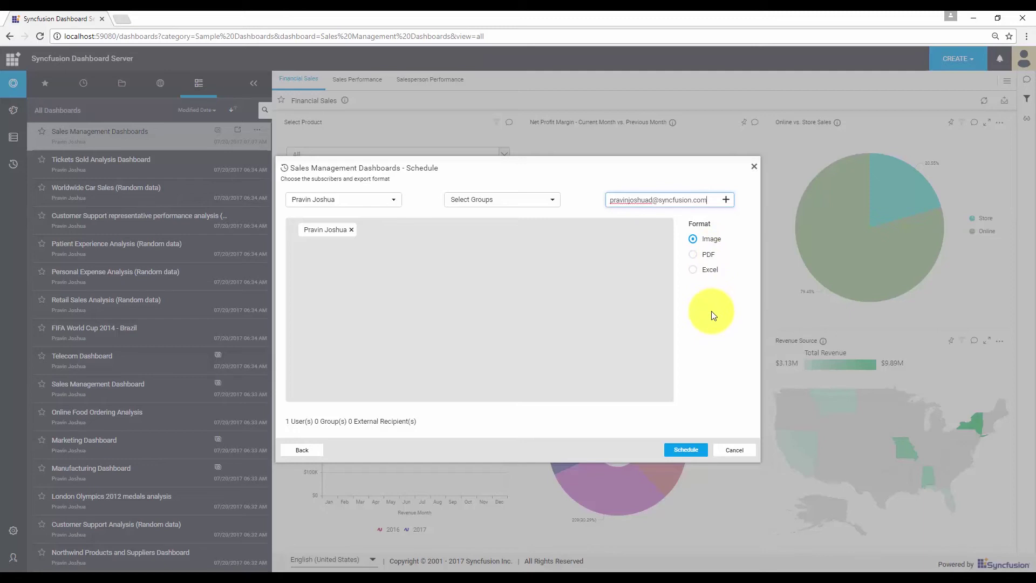
key(Return)
click(686, 450)
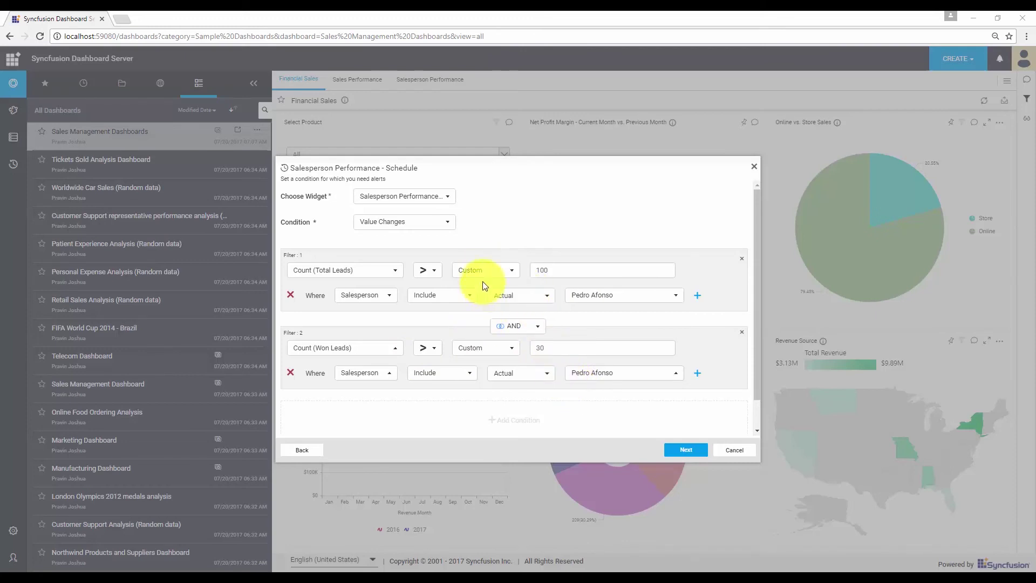
Join the Total Leads and Won Leads filters with AND and continue to the alert message
click(535, 326)
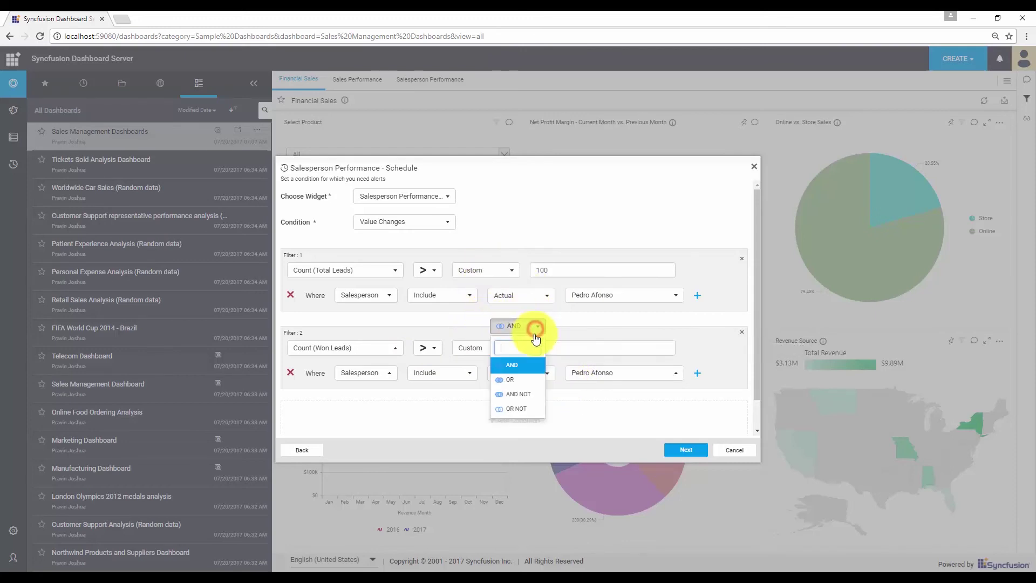
click(528, 367)
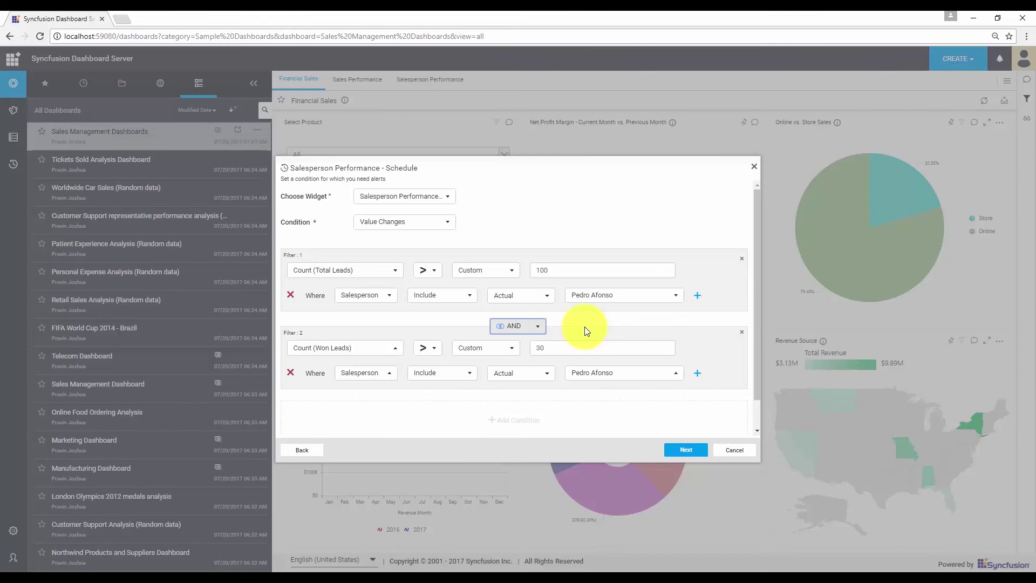
click(686, 447)
Add the line 'The total leads won' followed by the Count (Won Leads) field to the alert message
click(473, 276)
key(Return)
key(Return)
key(Up)
text(The total)
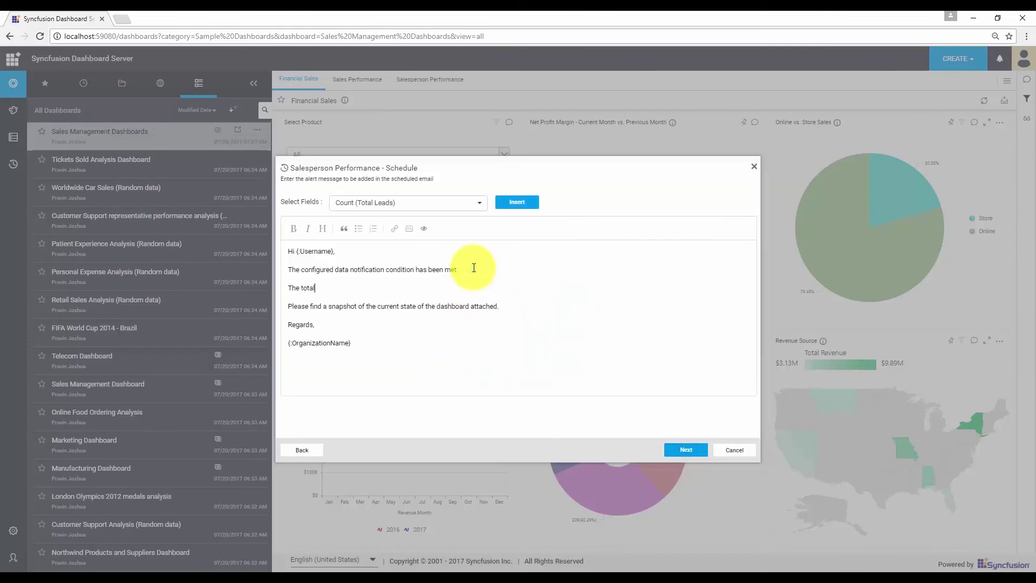
text( leads won)
click(478, 202)
click(451, 254)
click(520, 202)
click(462, 276)
click(447, 287)
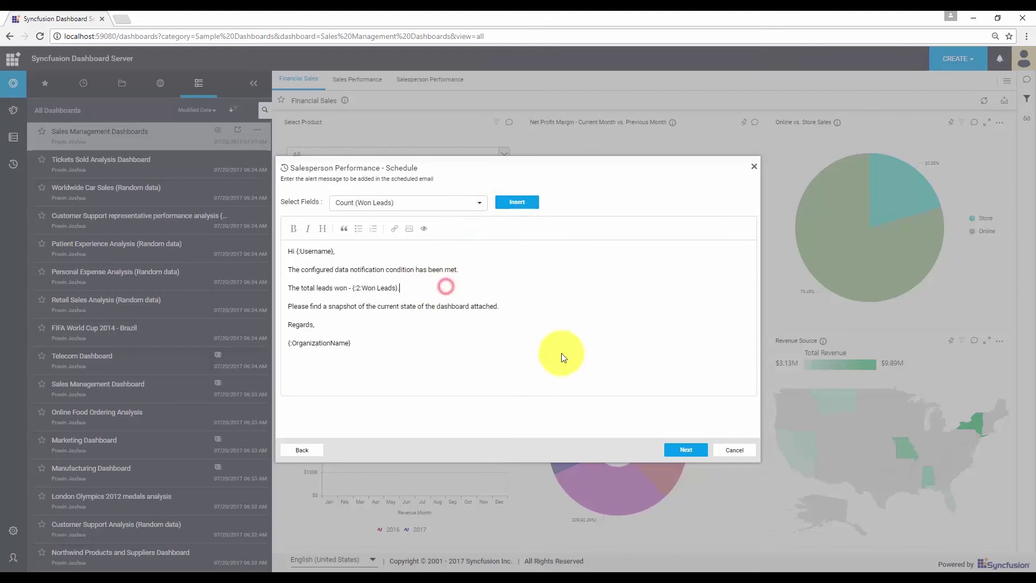
Accept the recurrence and recipient settings and schedule the Salesperson Performance alert
click(686, 449)
click(684, 450)
click(687, 448)
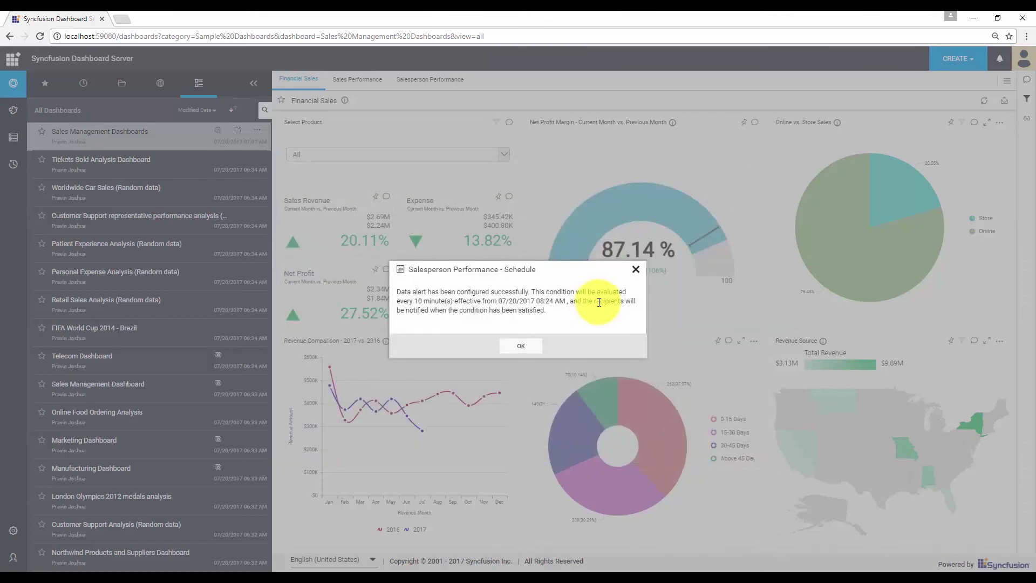
Dismiss the confirmation, go to Schedules, and run Sales Performance Alert now
click(535, 350)
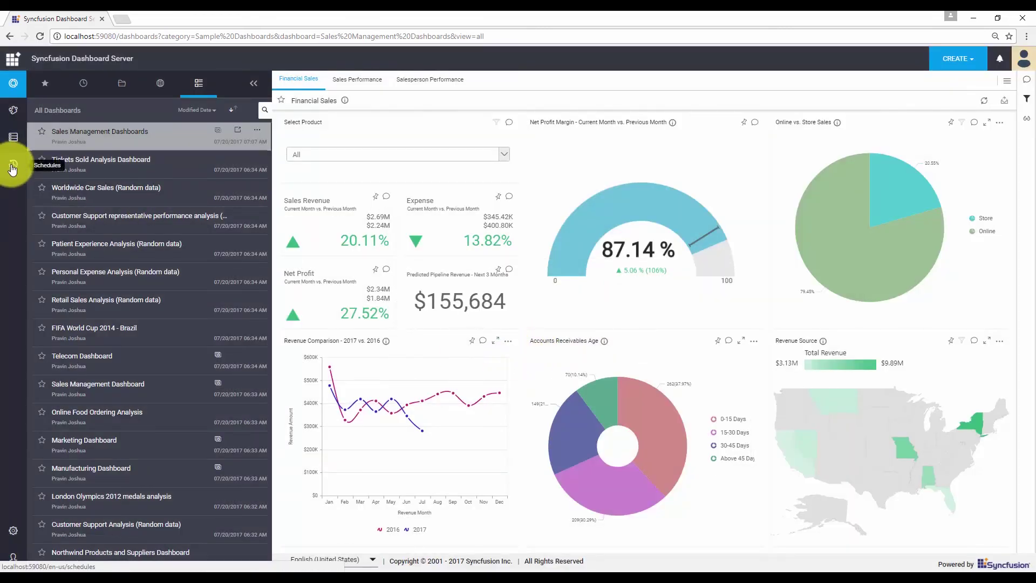
click(12, 168)
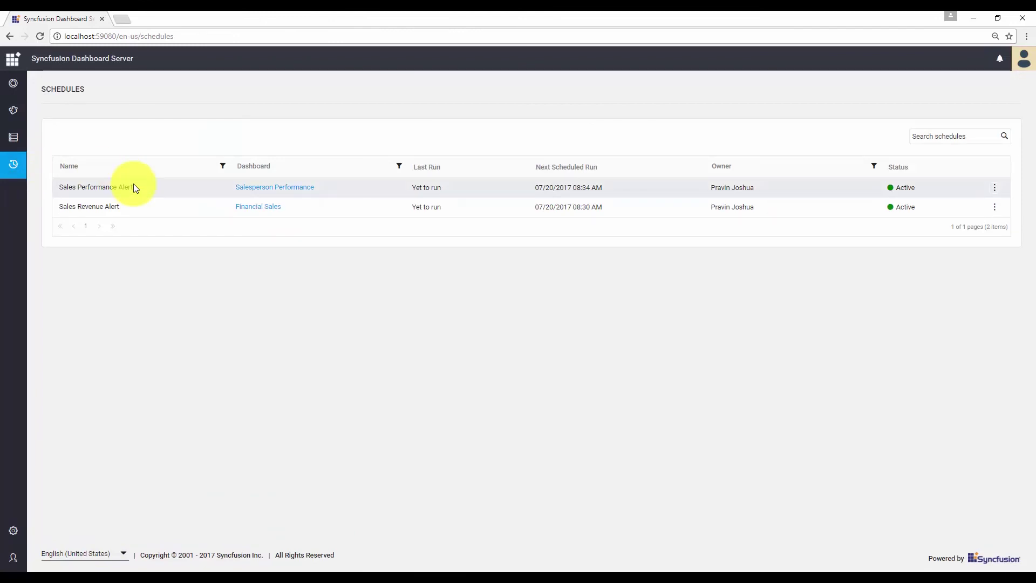
click(995, 188)
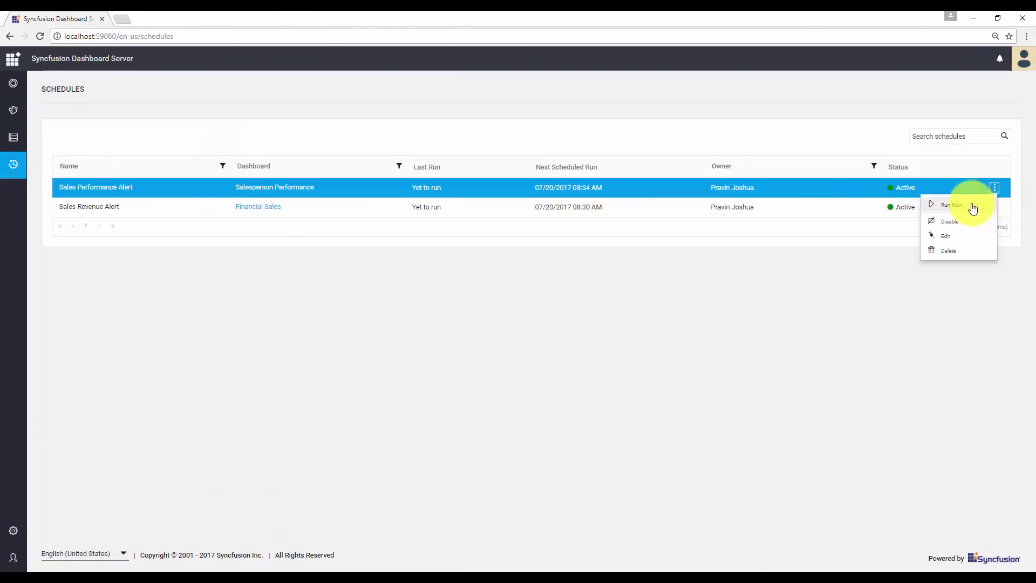
click(971, 204)
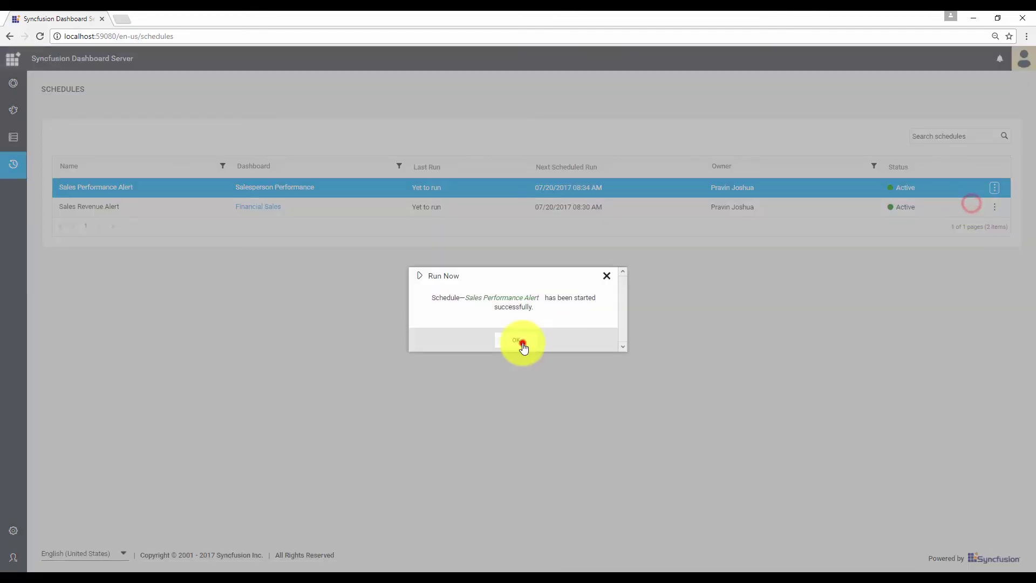
click(523, 347)
Run Sales Revenue Alert now and acknowledge its run confirmation
click(995, 207)
click(972, 223)
click(536, 342)
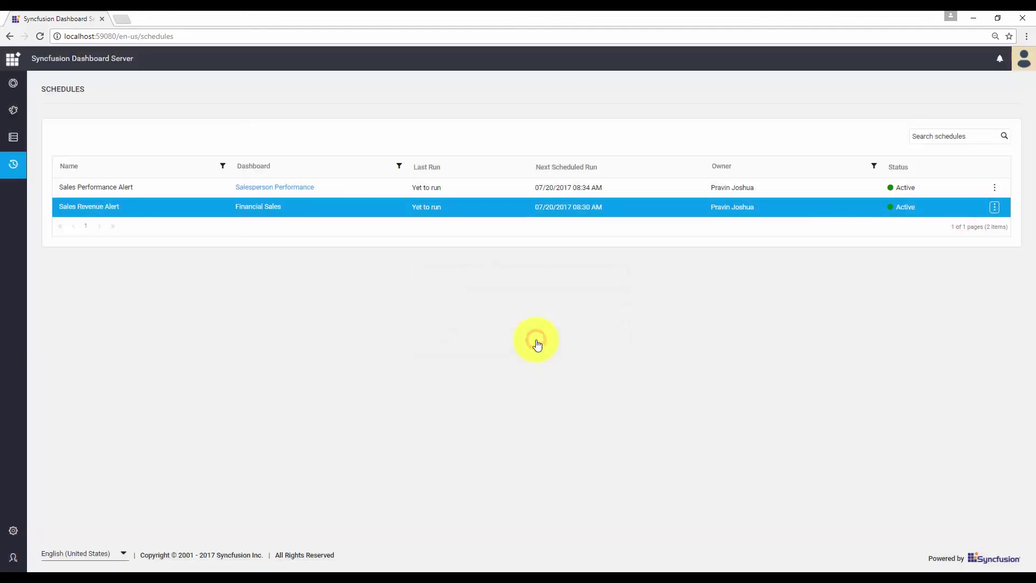
click(995, 189)
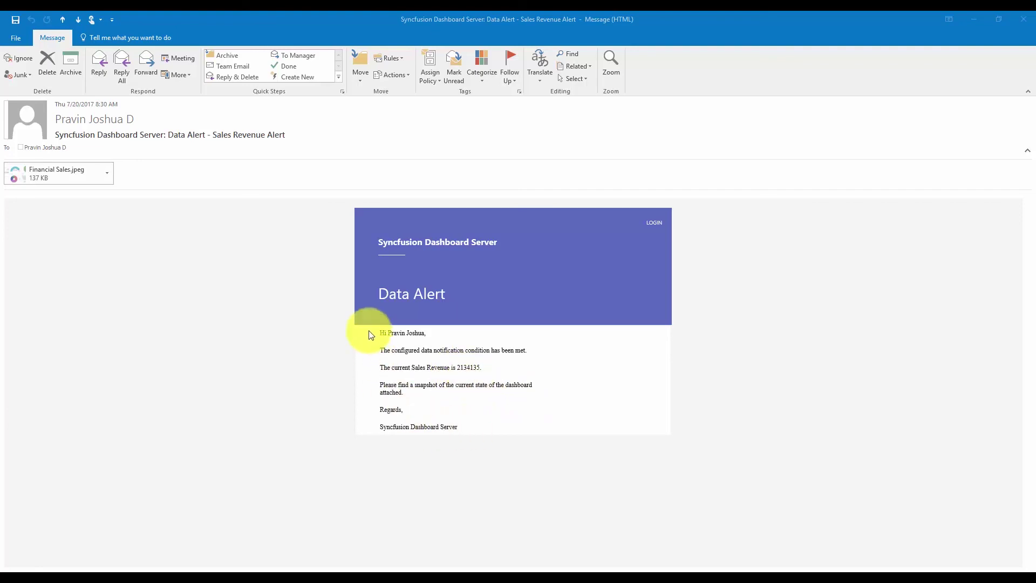
Preview the Financial Sales.jpeg and Salesperson Performance snapshots attached to the two alert emails
click(54, 167)
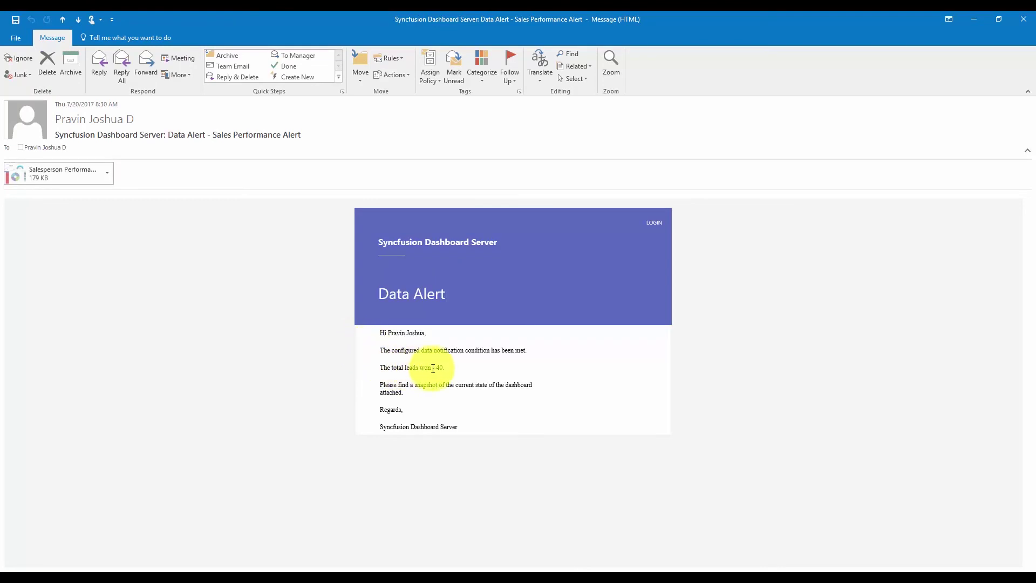
click(63, 177)
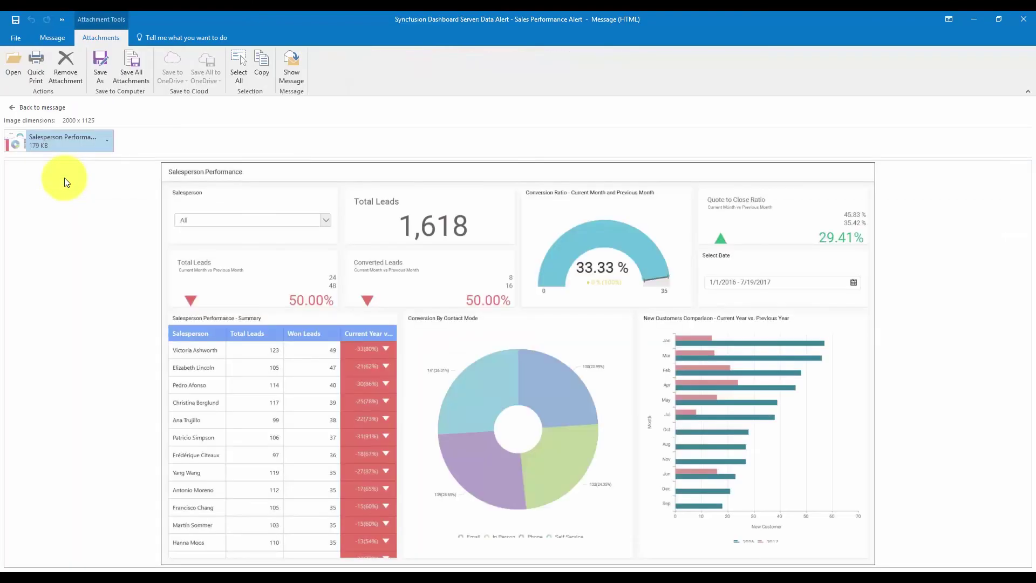